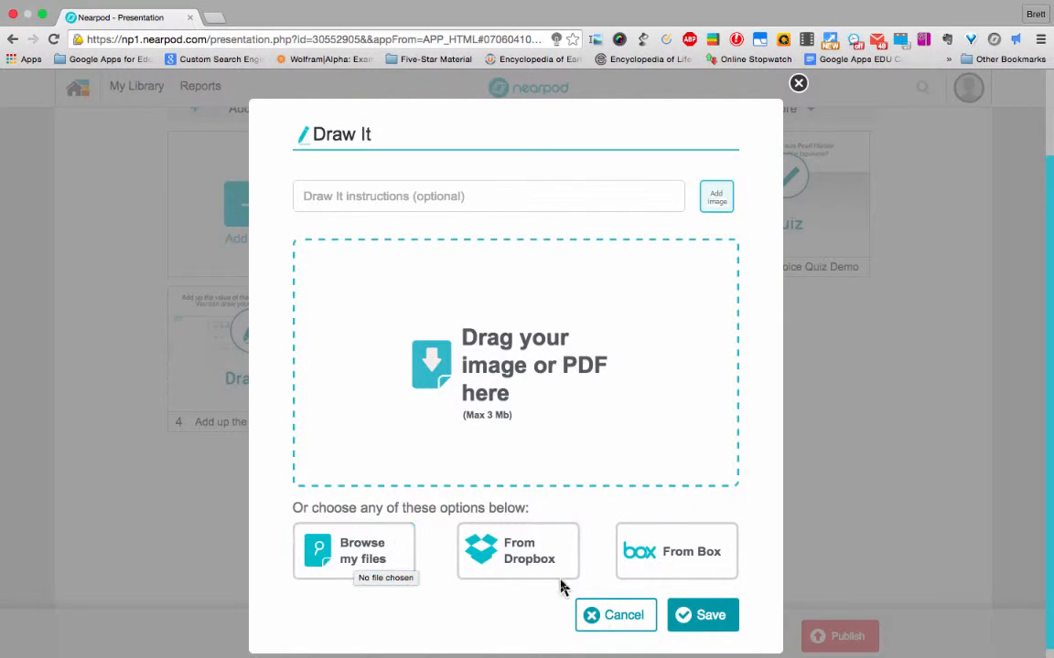
Cancel the empty Draw It activity, dismiss the slide chooser and reload the presentation page
click(613, 619)
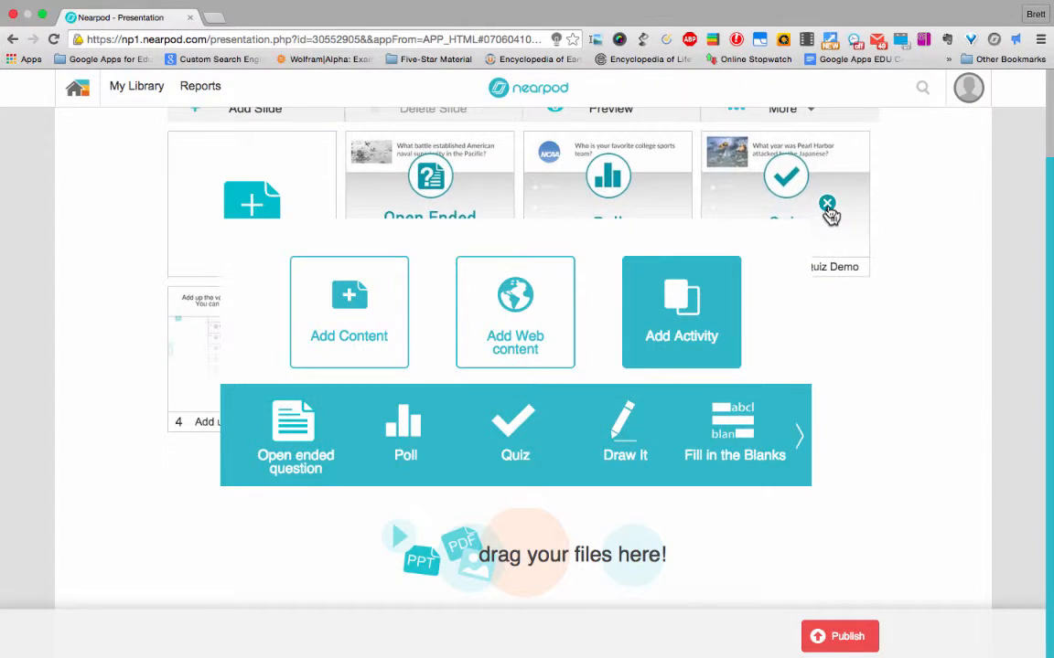
click(826, 205)
click(53, 38)
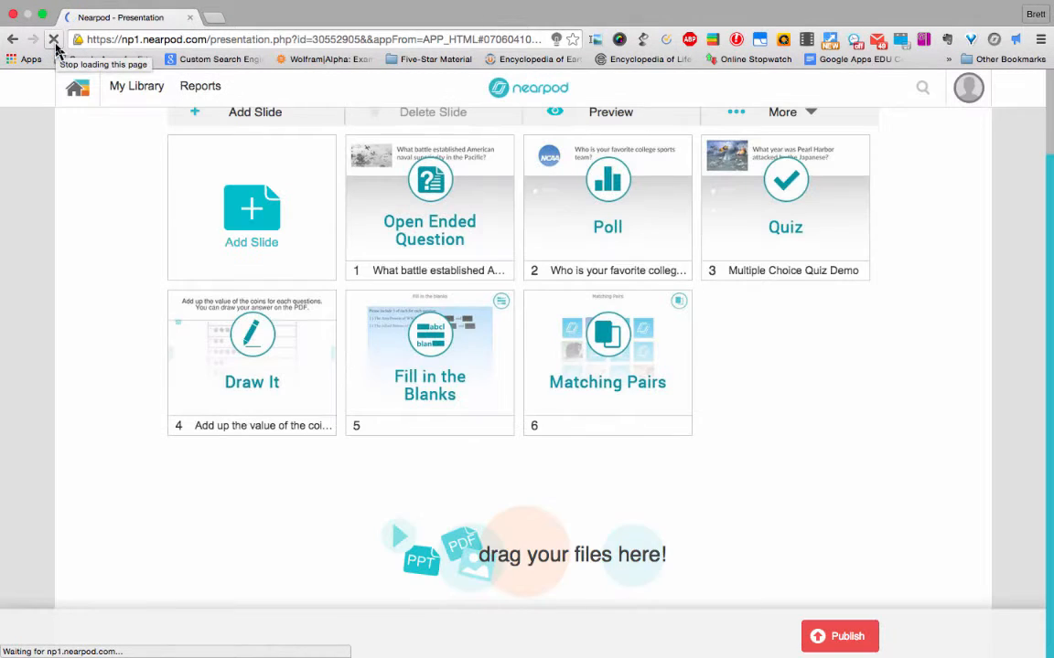
Open the existing Draw It slide to examine its instructions and coin worksheet, and leave it without saving
click(272, 322)
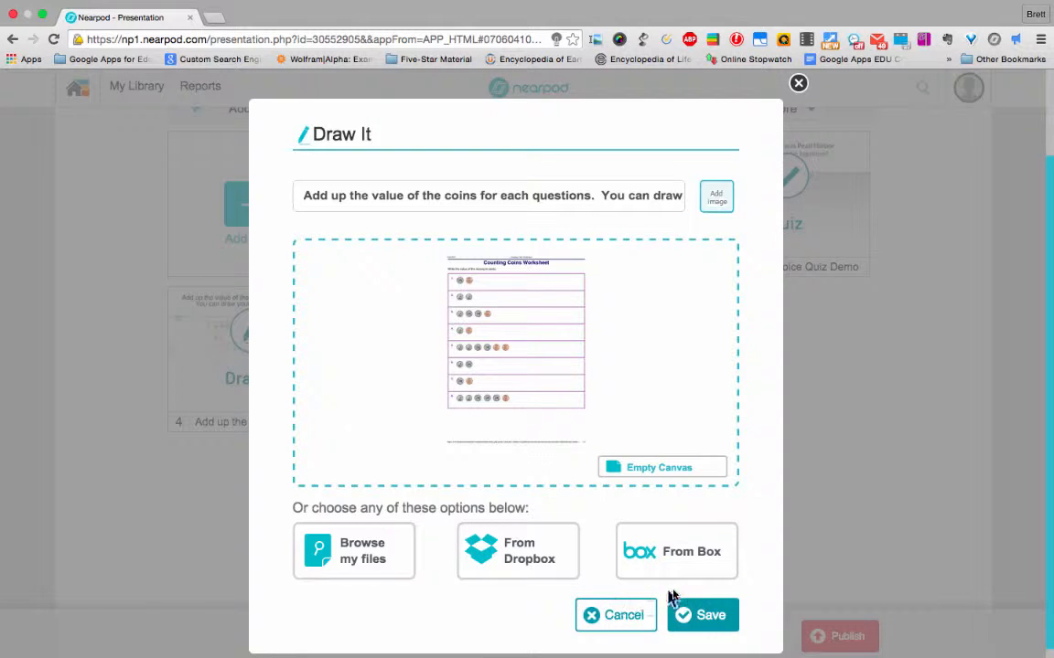
click(609, 620)
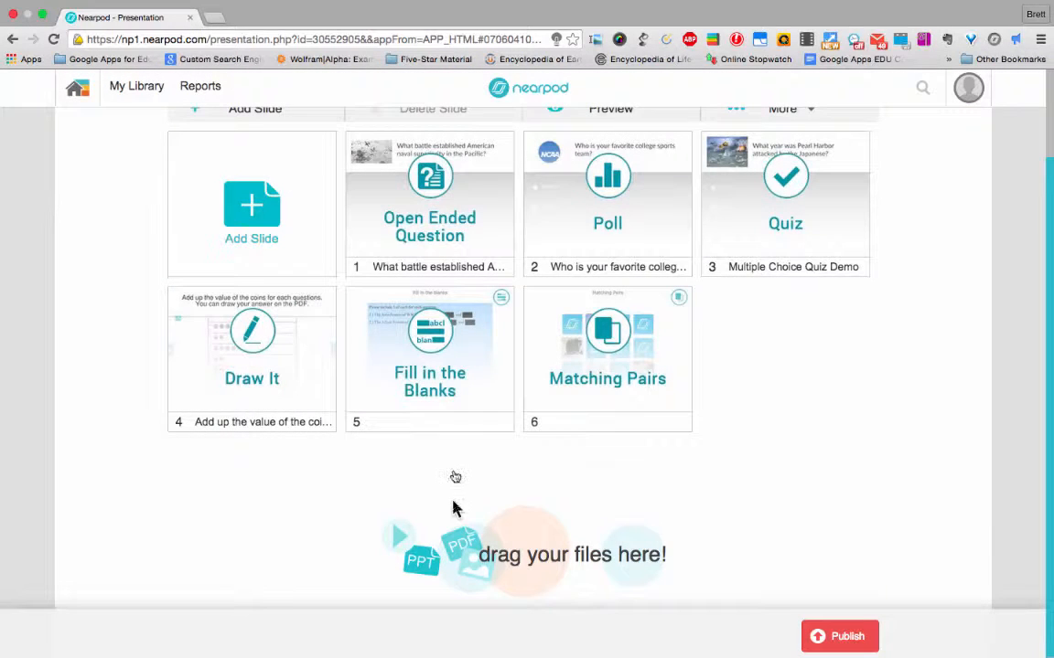
click(265, 223)
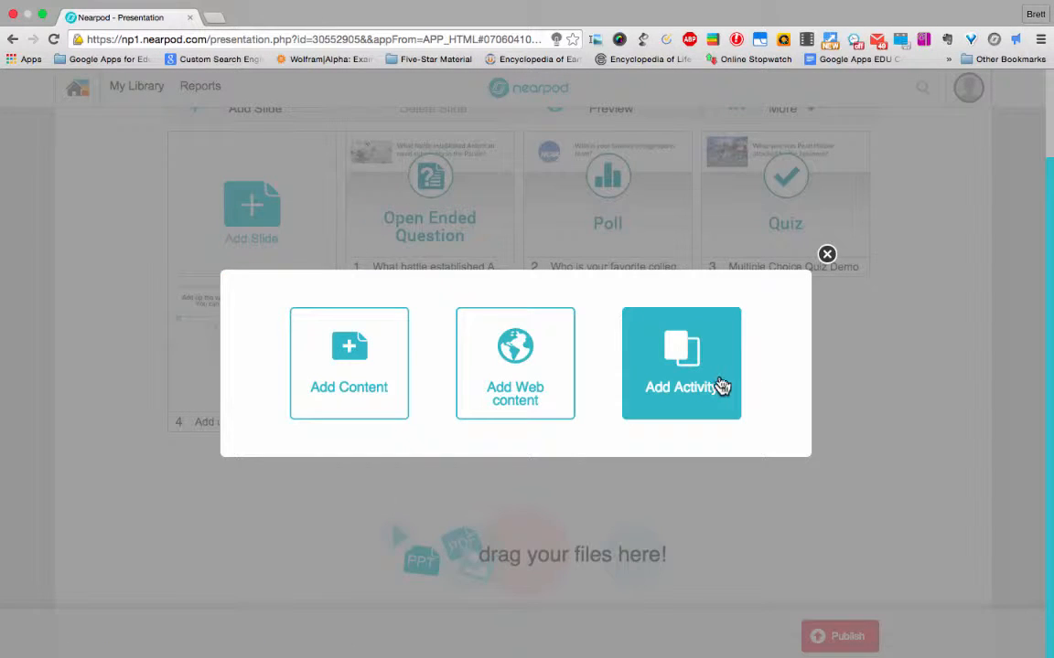
click(721, 386)
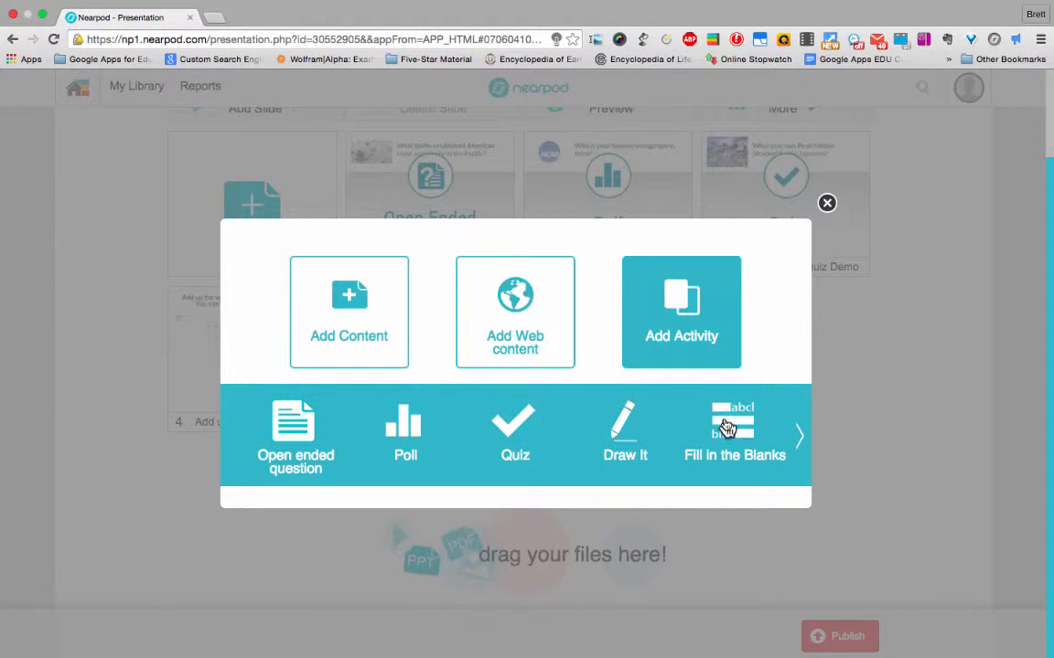
click(826, 203)
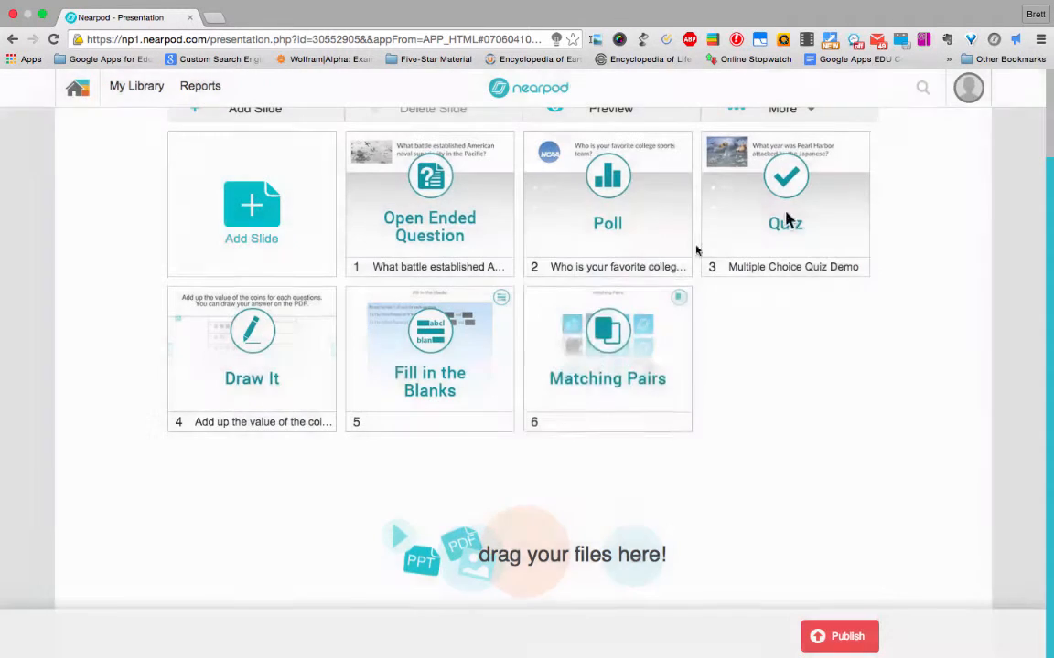
Open the existing Fill in the Blanks slide to examine its word bank and World War 2 sentences, and finish it without edits
click(423, 371)
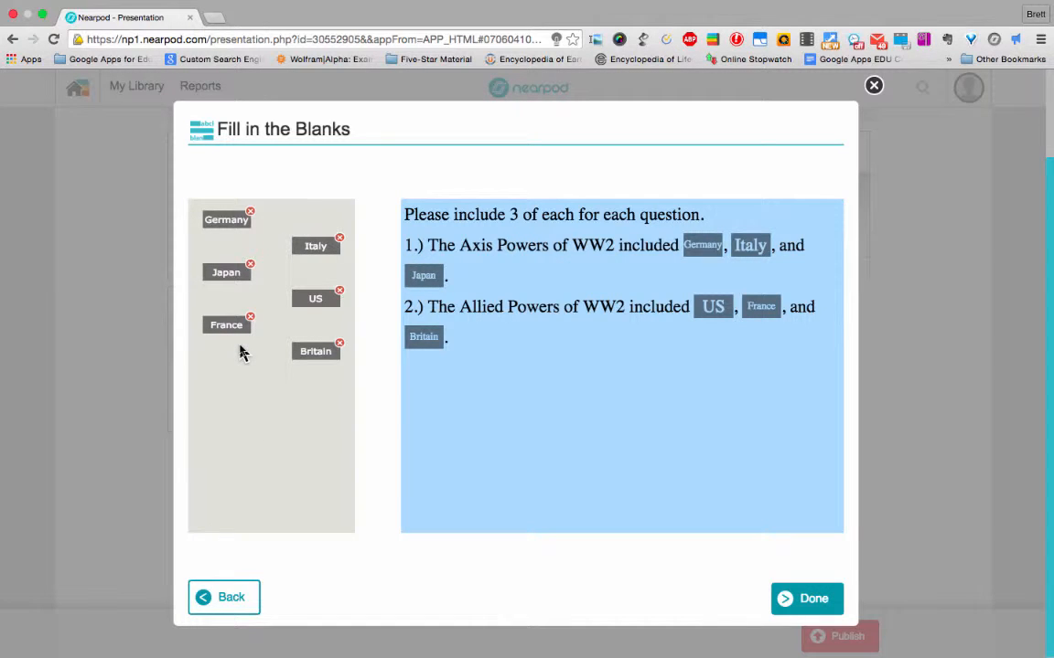
click(812, 596)
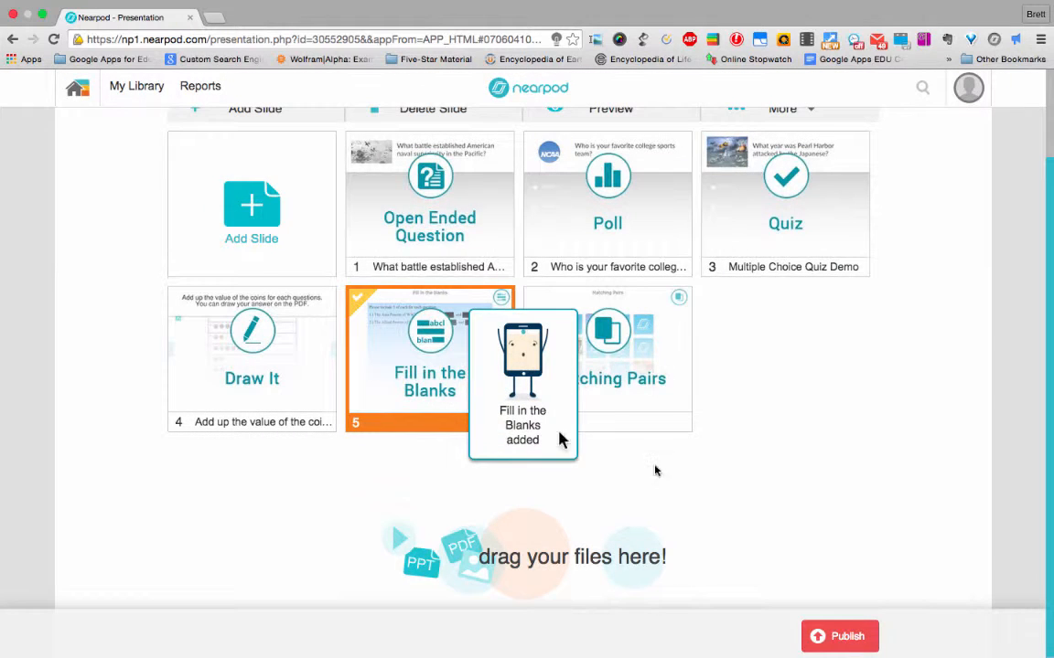
Start a new Fill in the Blanks activity and give it the orange text style with black script lettering
click(284, 227)
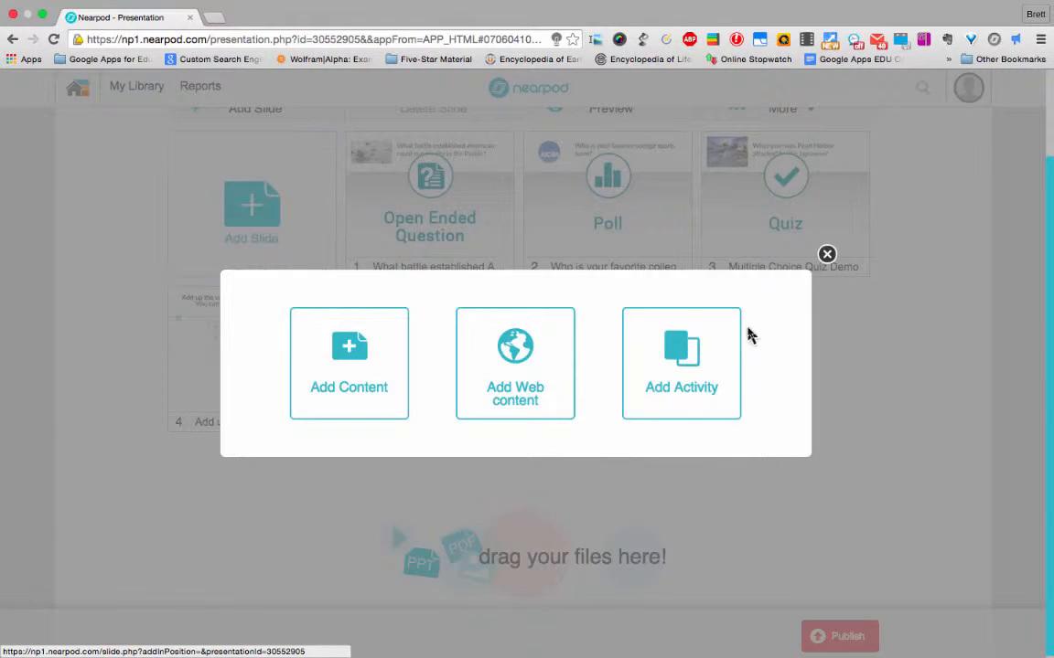
click(707, 353)
click(735, 416)
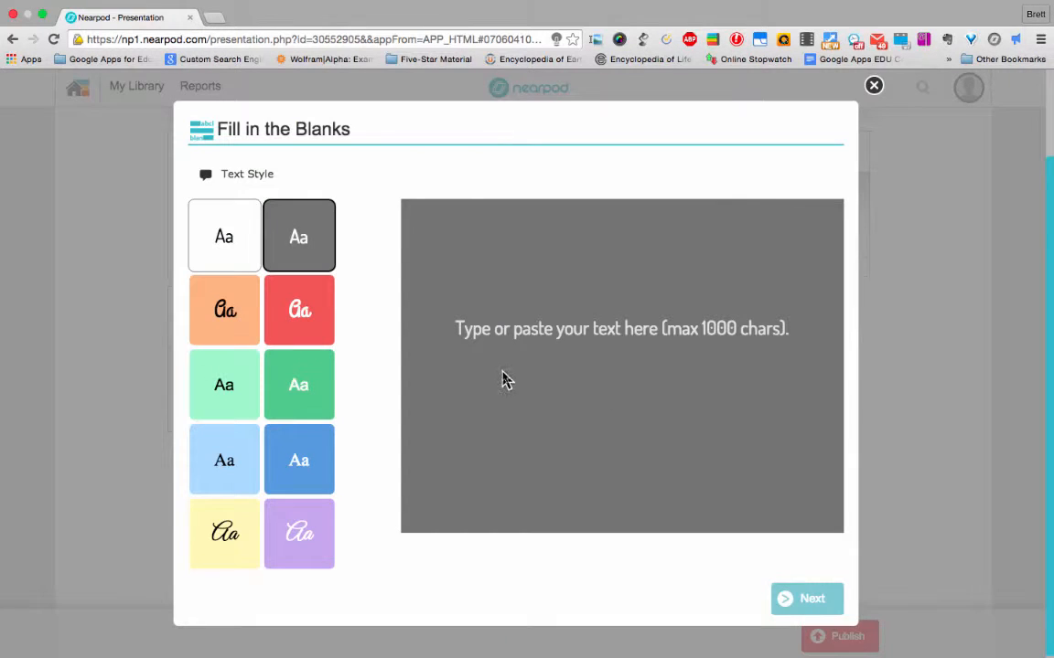
click(280, 331)
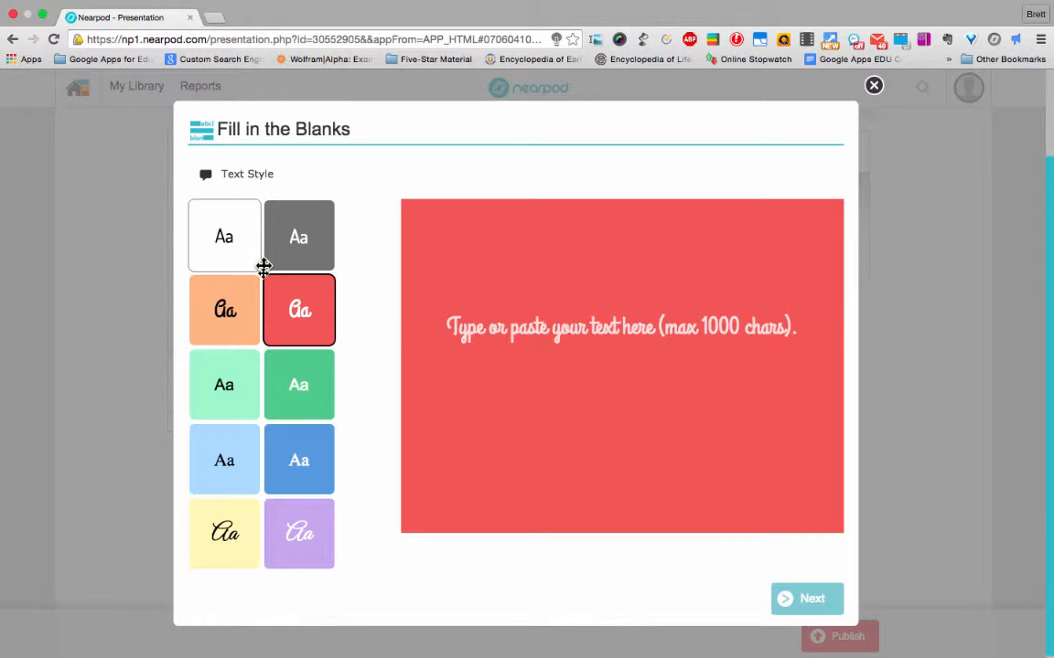
click(224, 299)
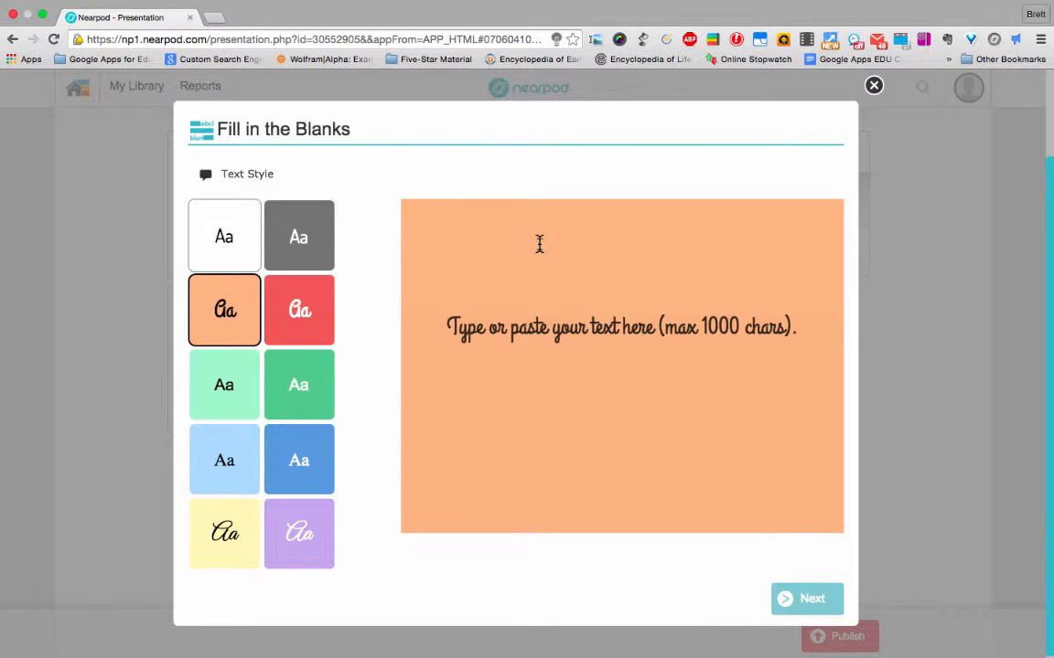
Enter the activity text "The grass is always ________ on the other side."
text(The)
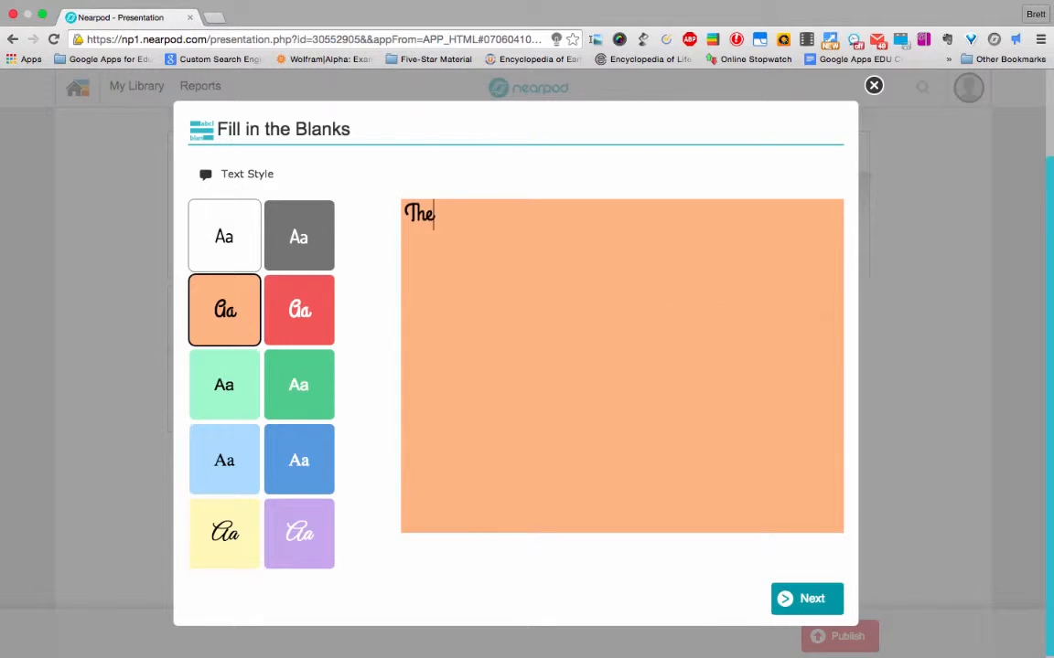
text( grass is alw)
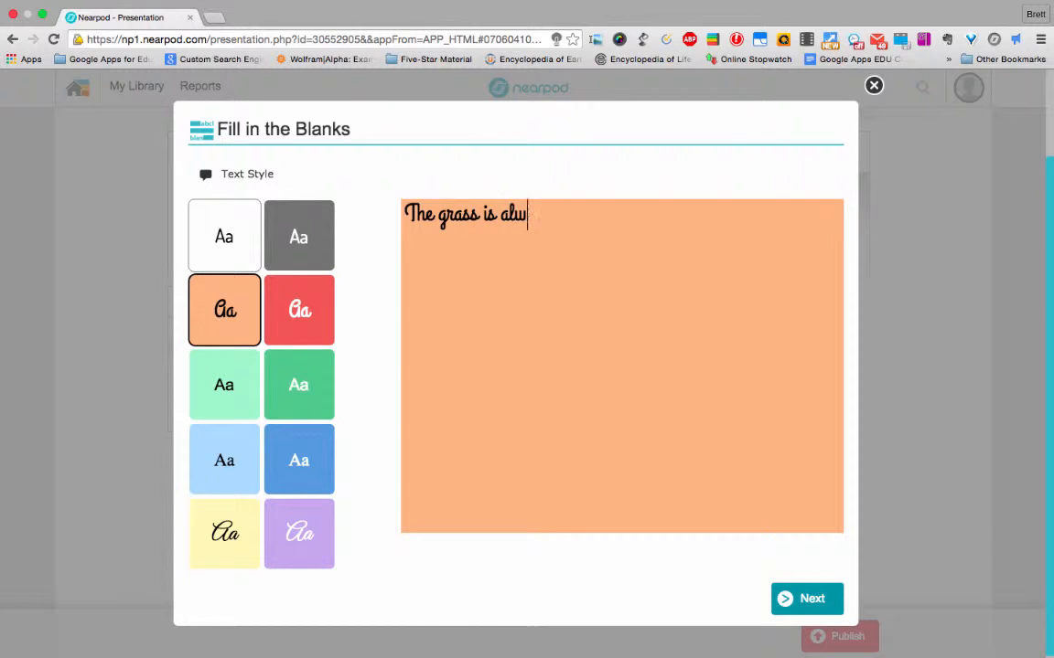
text(ays ________ on the other )
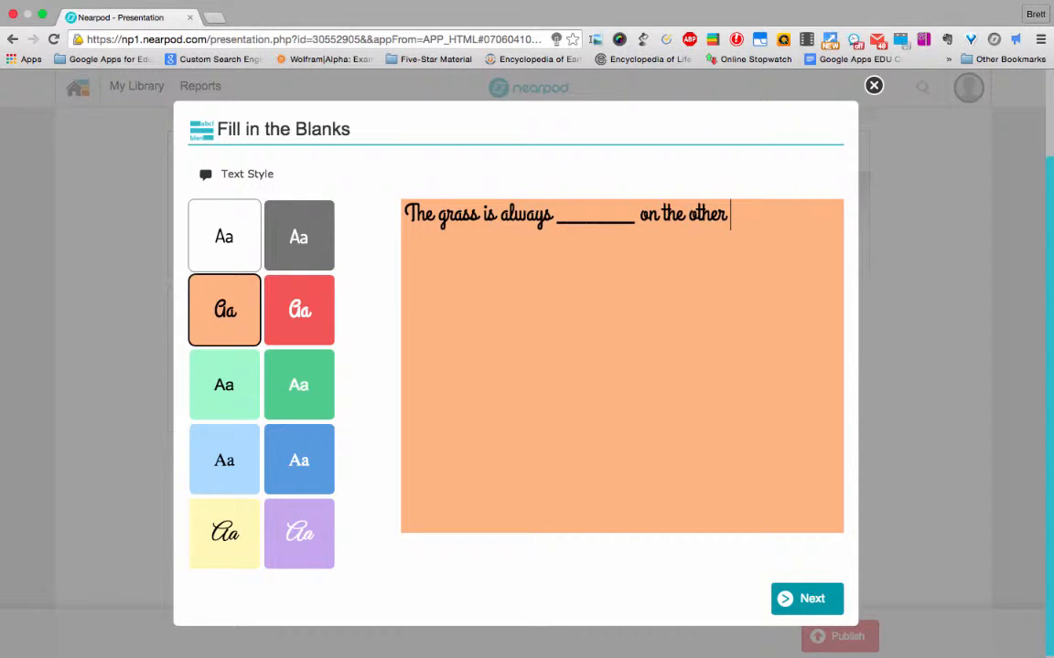
text(sid)
Replace the underscore blank in the sentence with the word "greener"
click(634, 218)
key(BackSpace)
key(BackSpace)
key(BackSpace)
key(BackSpace)
key(BackSpace)
key(BackSpace)
key(BackSpace)
key(BackSpace)
key(BackSpace)
key(BackSpace)
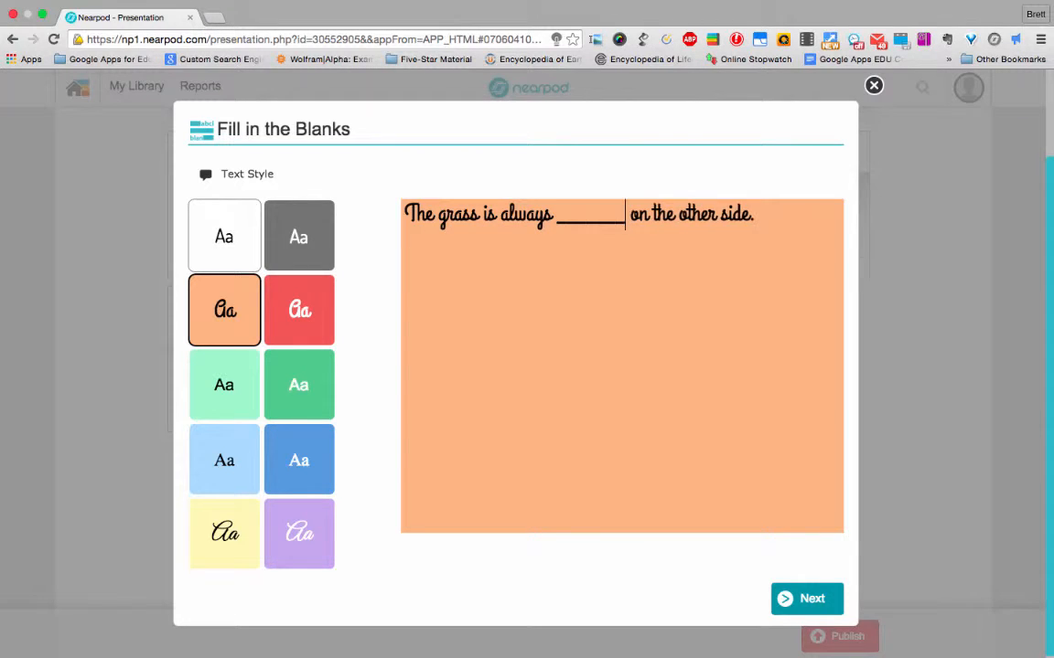
text(green)
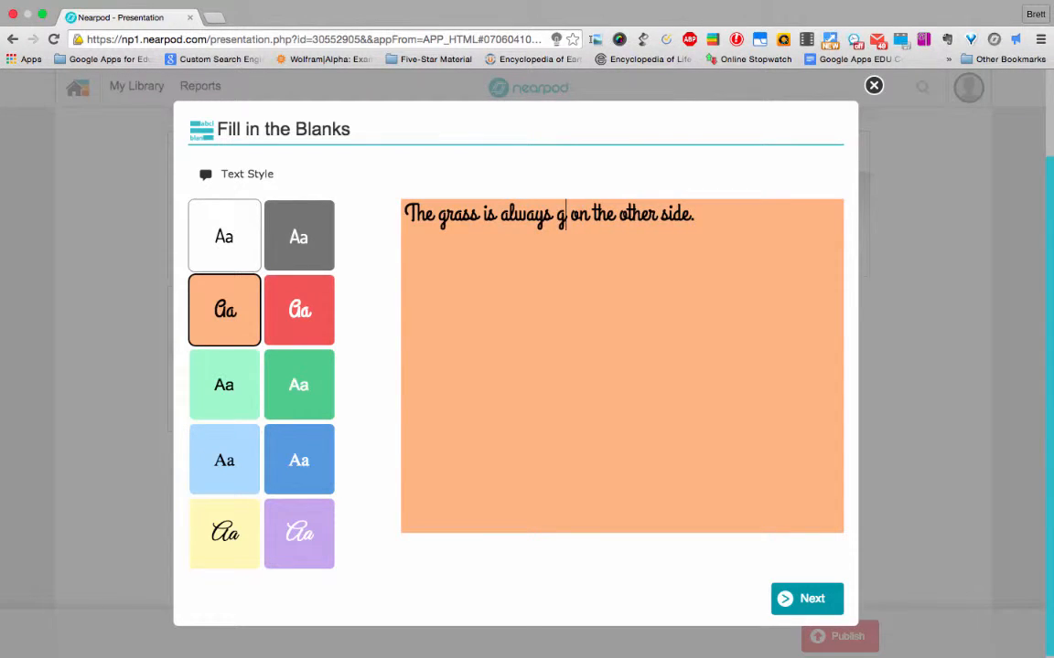
text(ier)
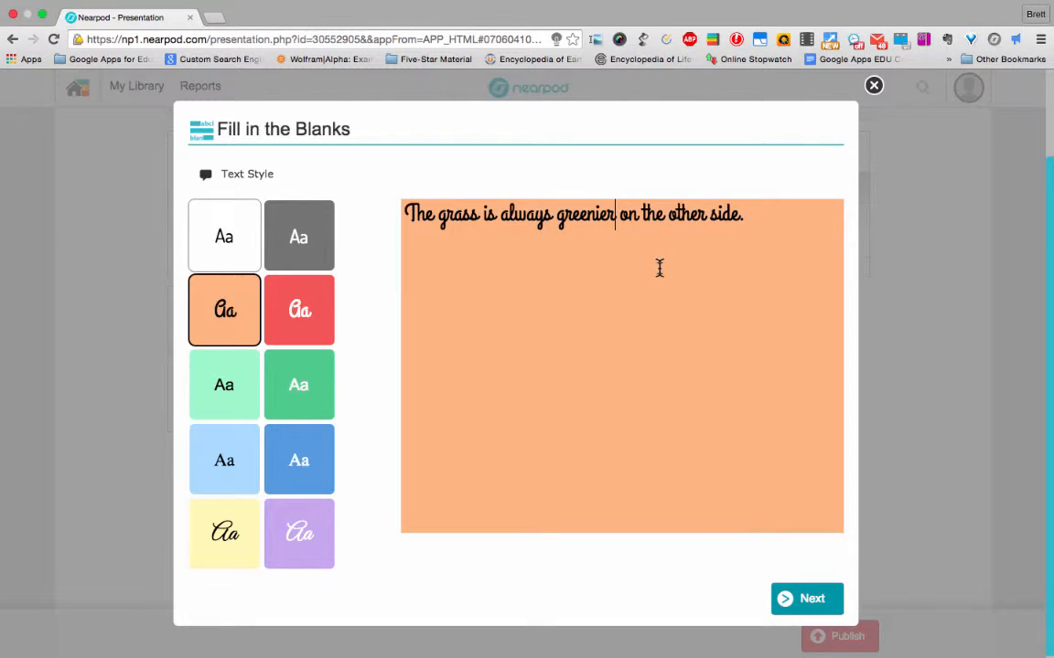
key(BackSpace)
key(BackSpace)
key(BackSpace)
key(BackSpace)
text(er)
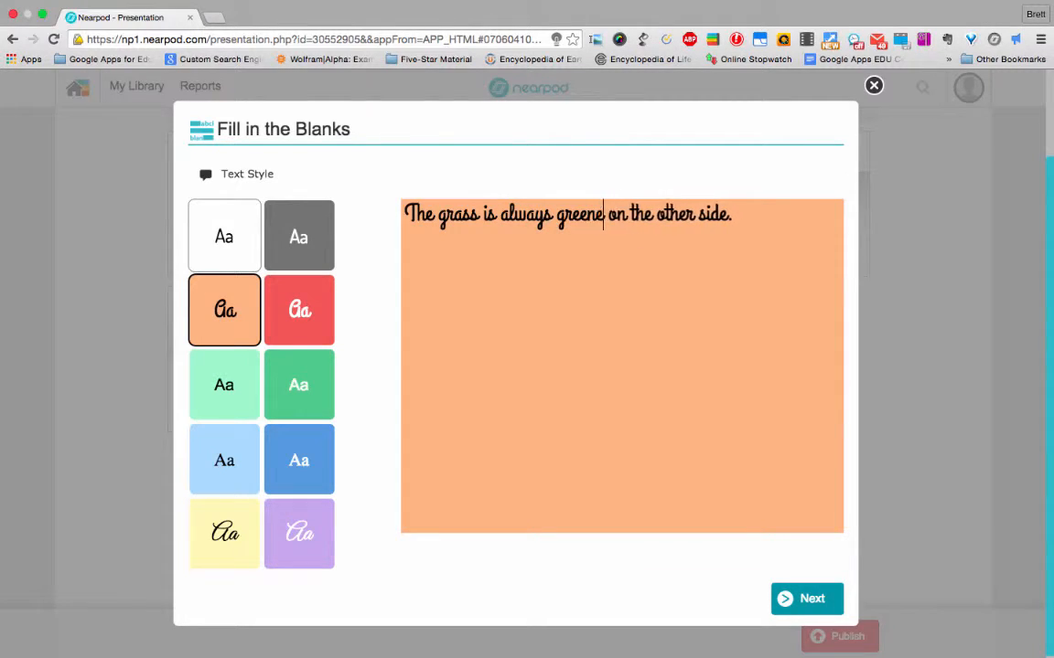
click(659, 268)
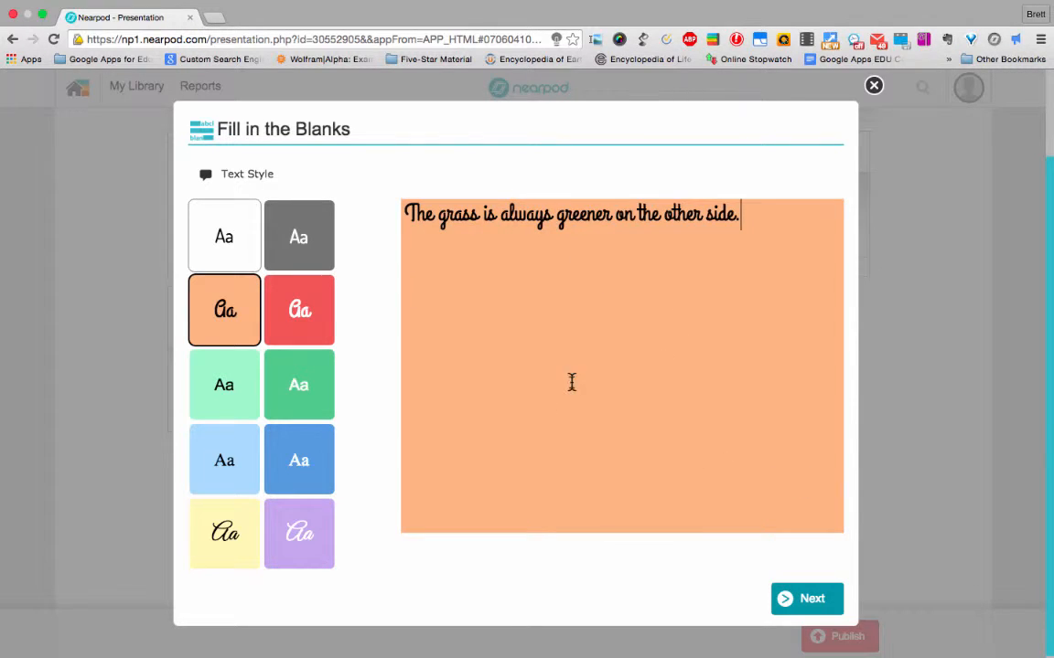
Continue to the word bank stage, turn "greener" into a blank and finish the activity
click(812, 599)
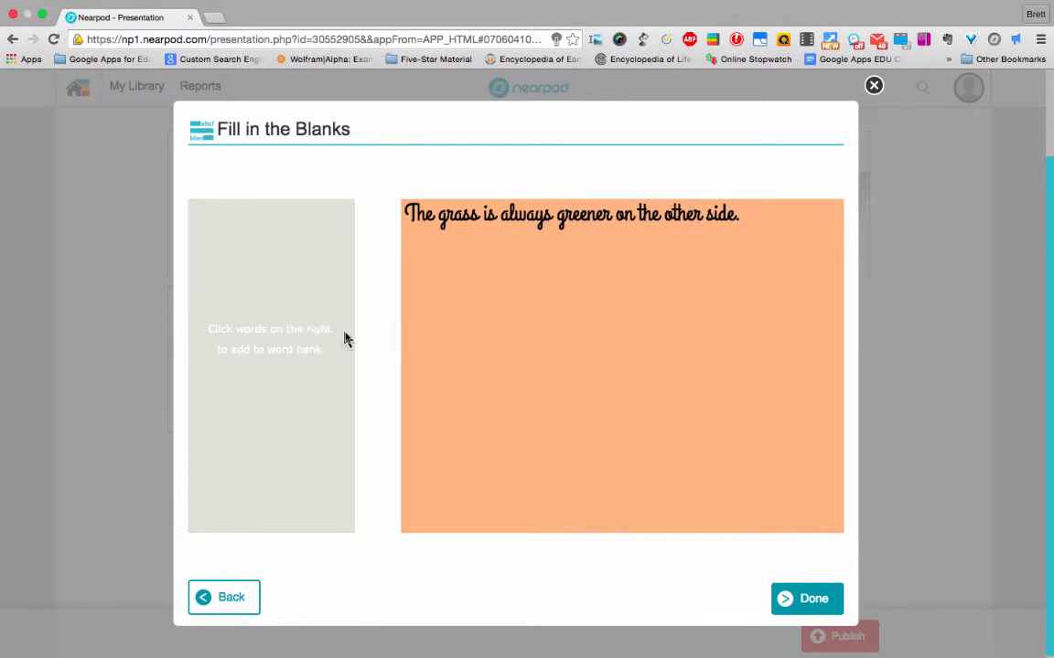
click(581, 217)
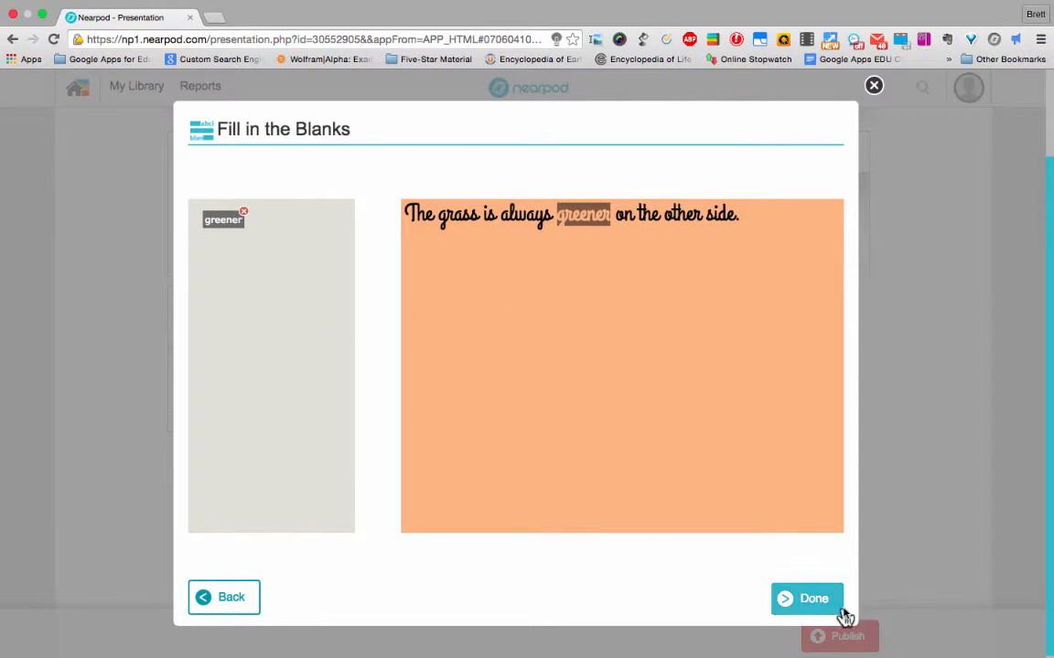
click(813, 600)
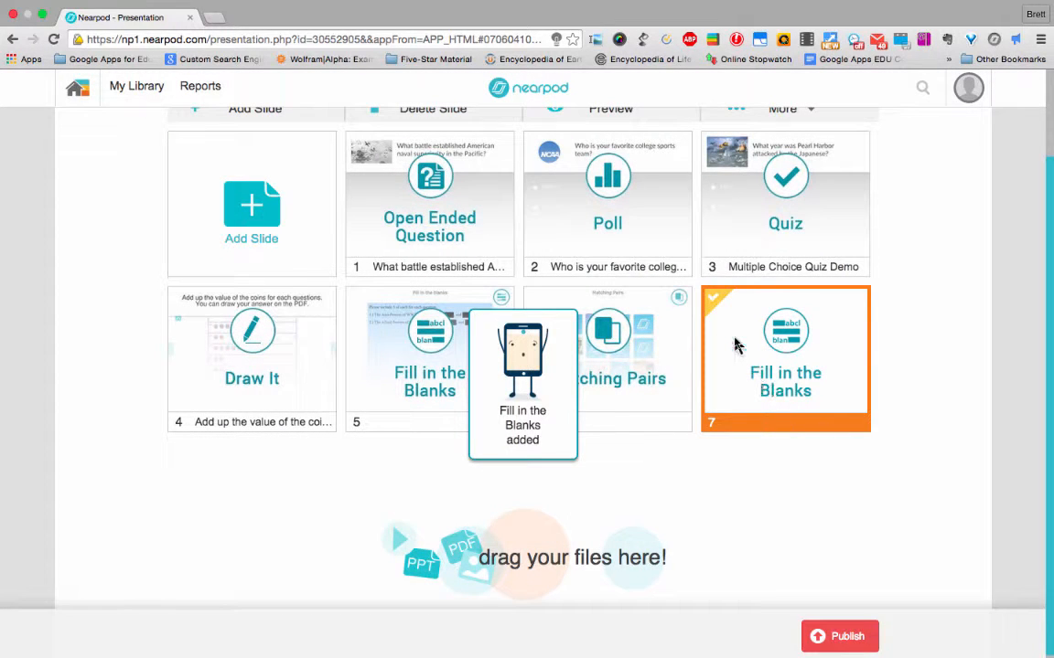
Delete the new Fill in the Blanks slide, number 7, from the presentation
right_click(737, 344)
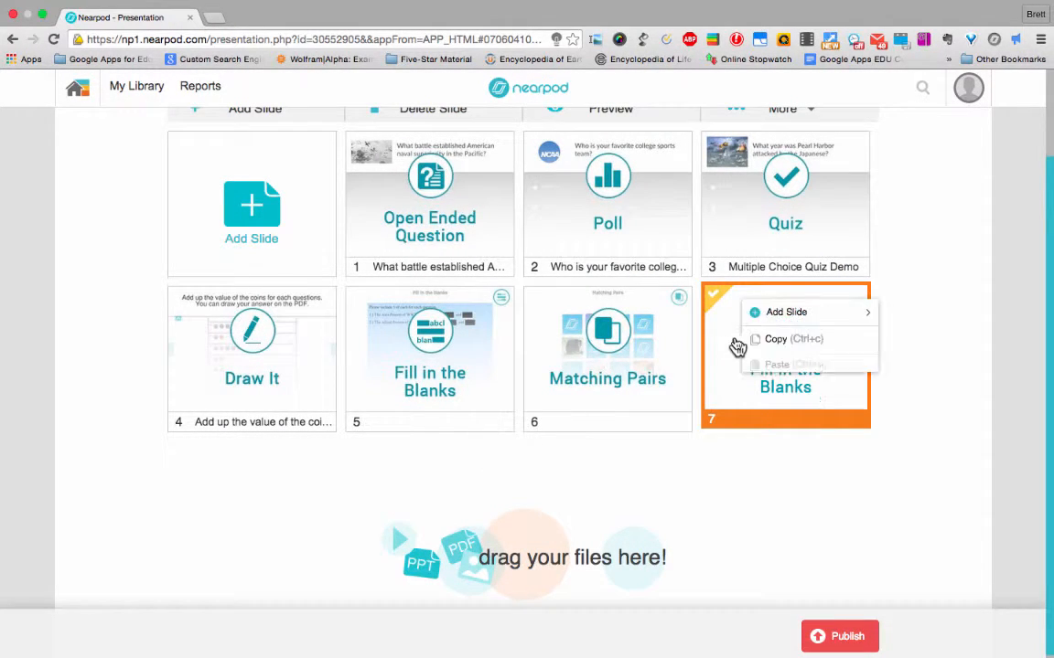
click(810, 394)
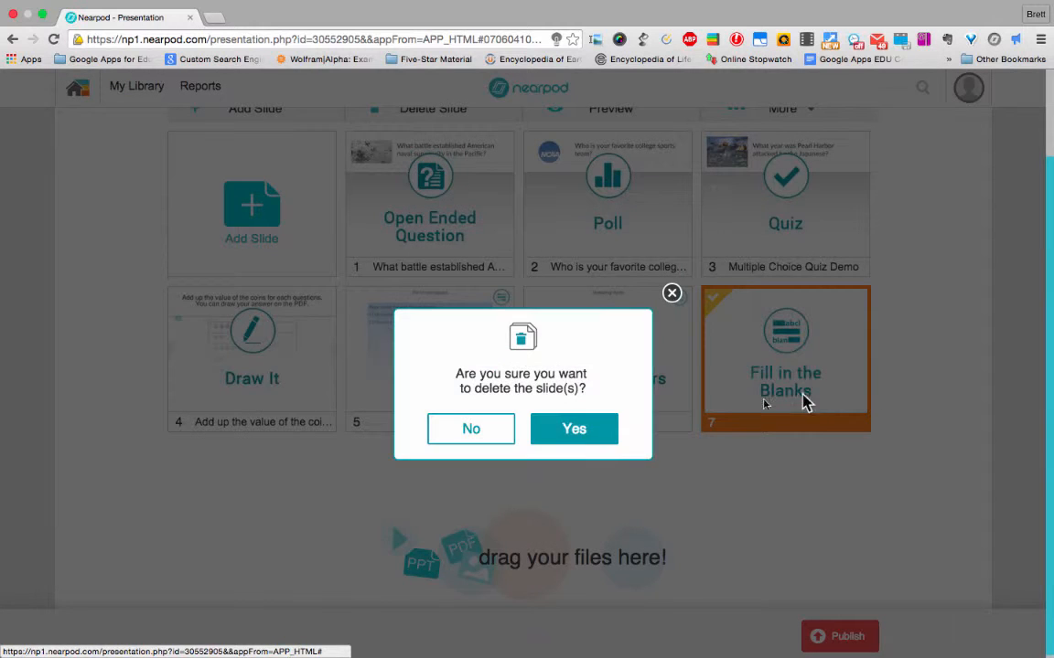
click(593, 435)
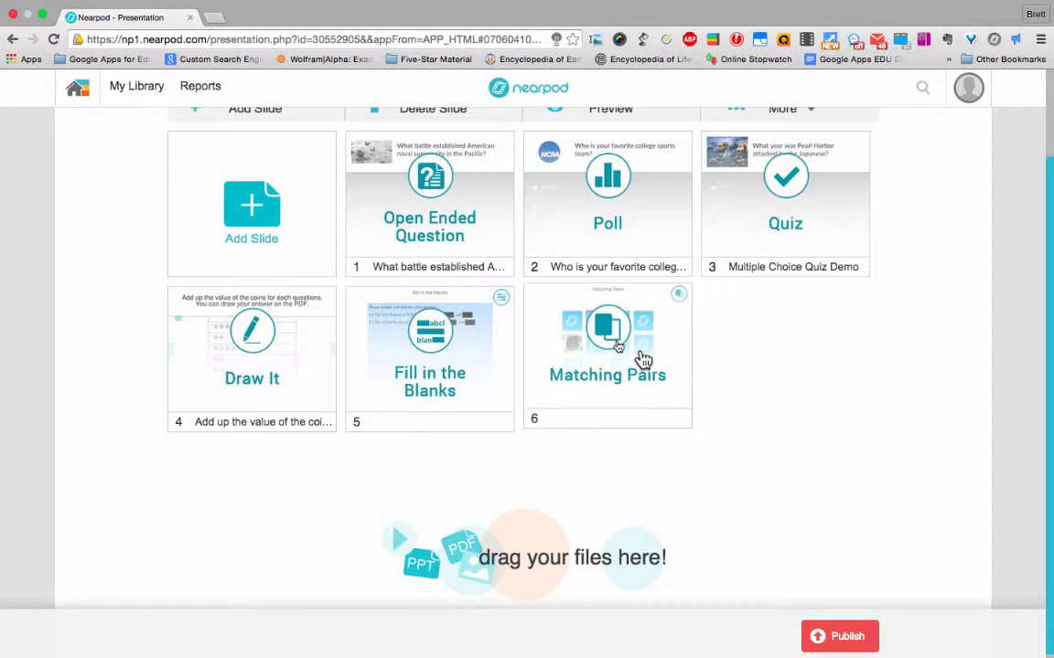
Add a new slide with a Matching Pairs activity to the presentation
scroll(209, 245, up, 2)
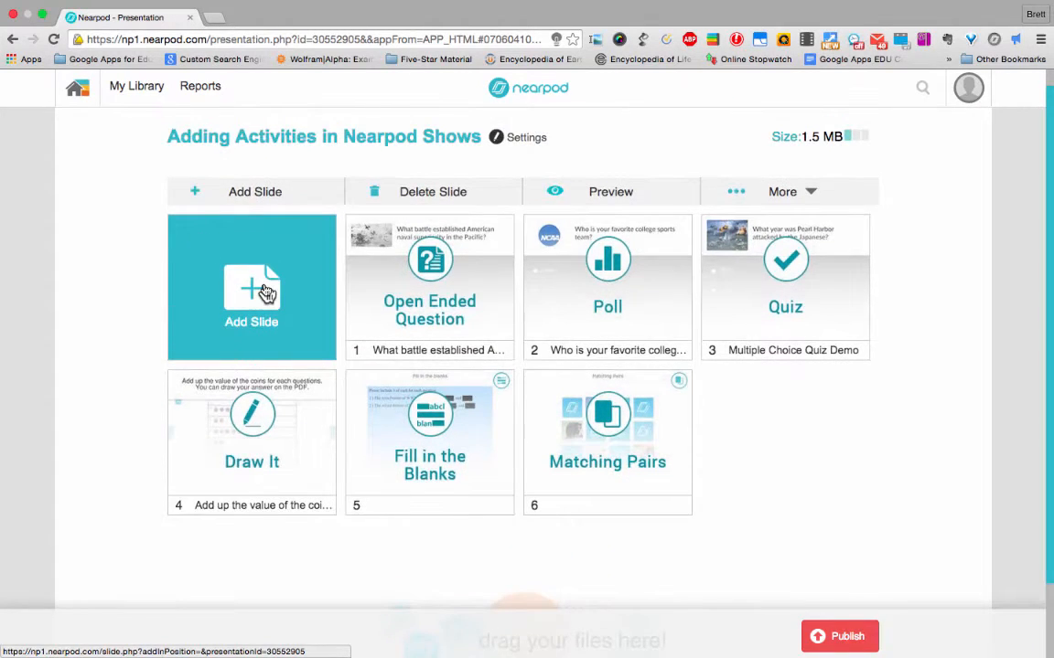
click(263, 290)
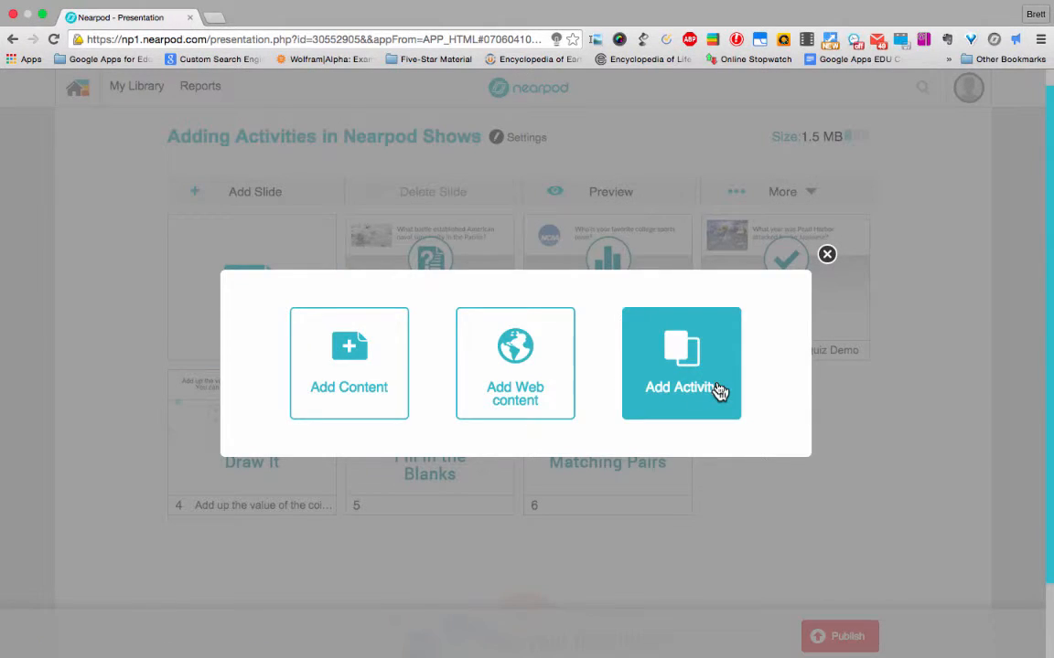
click(721, 391)
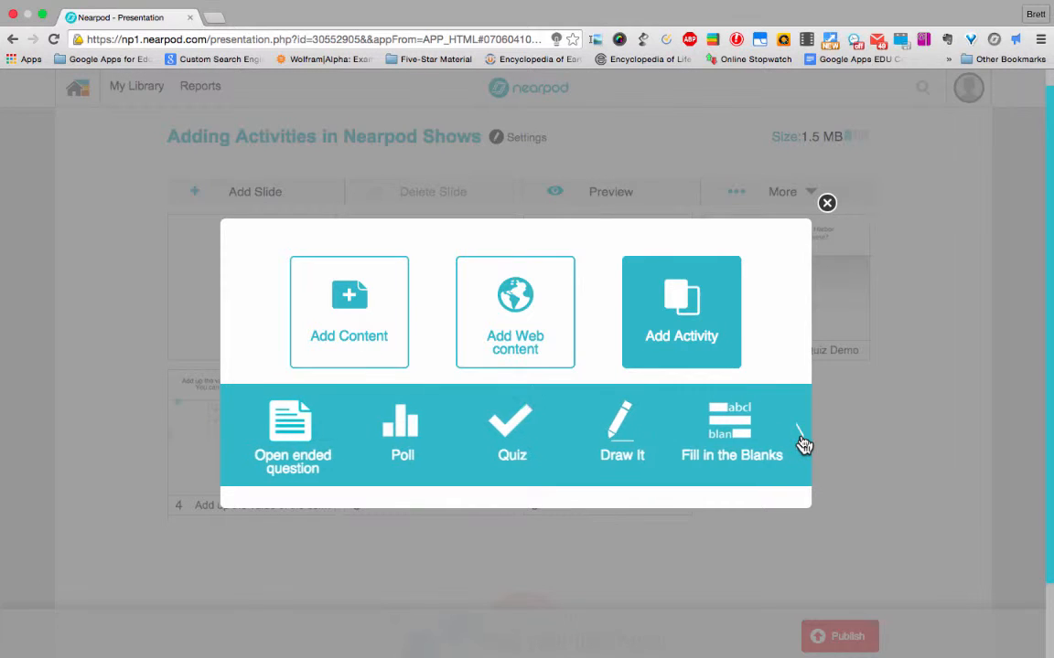
click(800, 437)
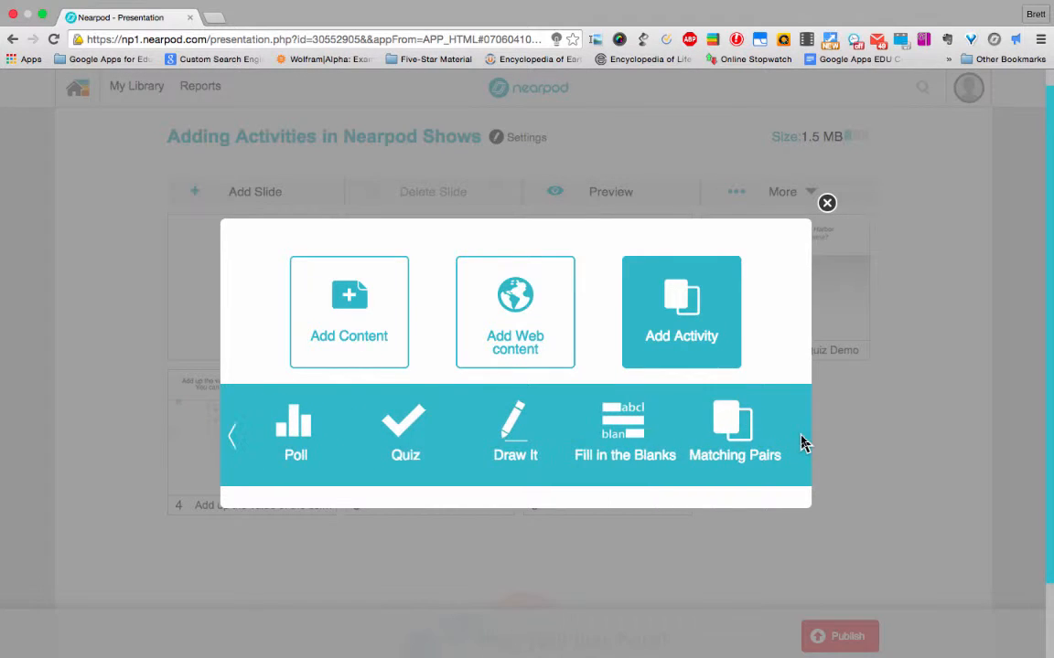
click(750, 429)
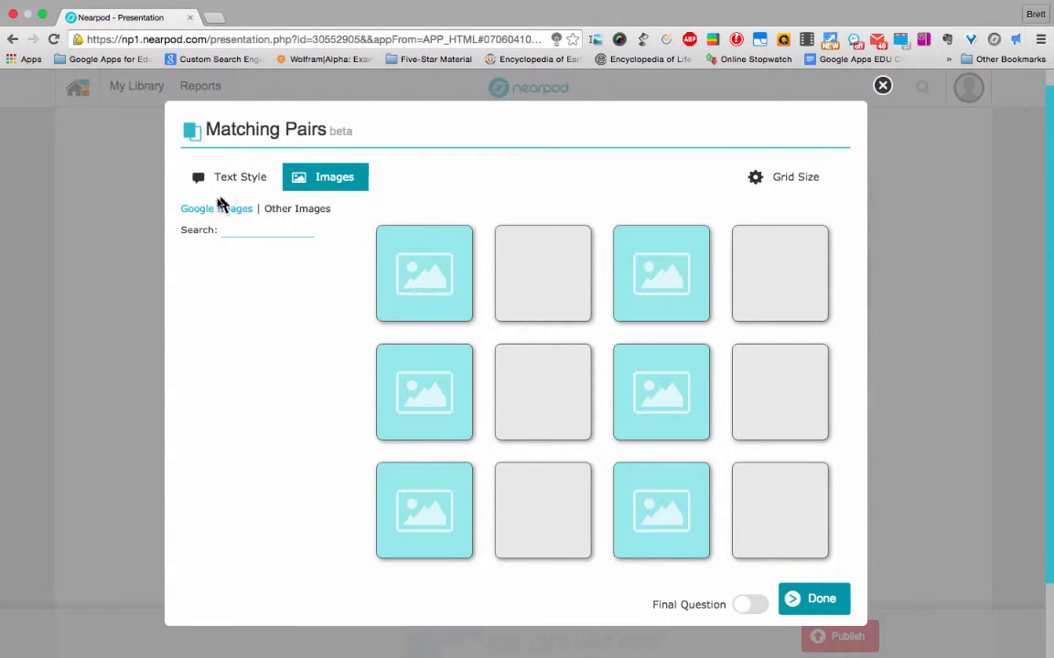
Check the other image sources for the Matching Pairs activity, and search Google Images for "bear"
click(275, 210)
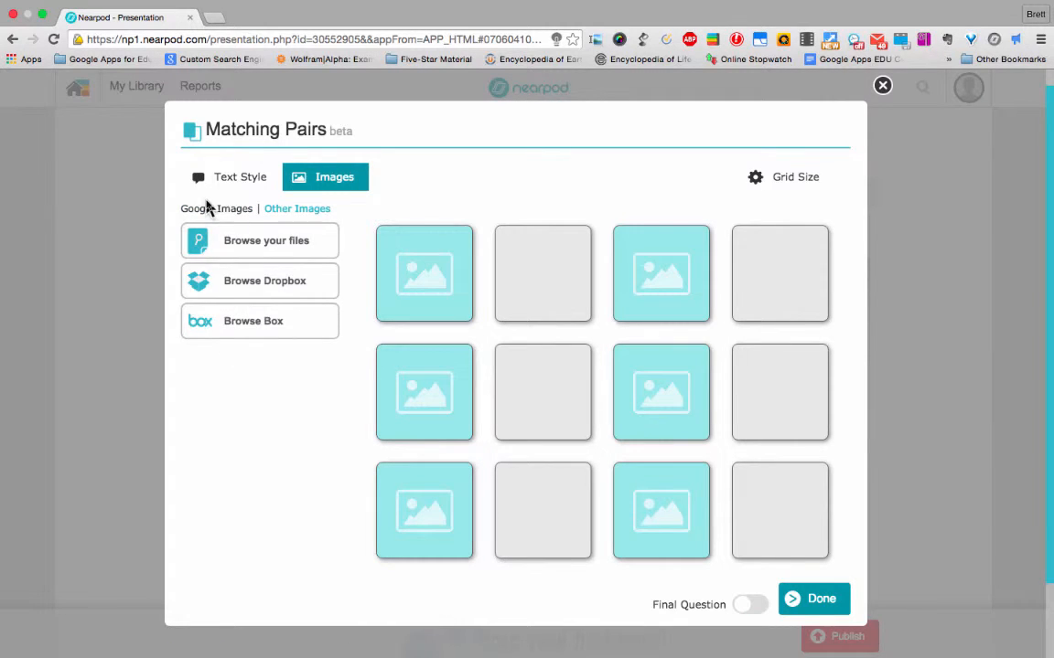
click(209, 211)
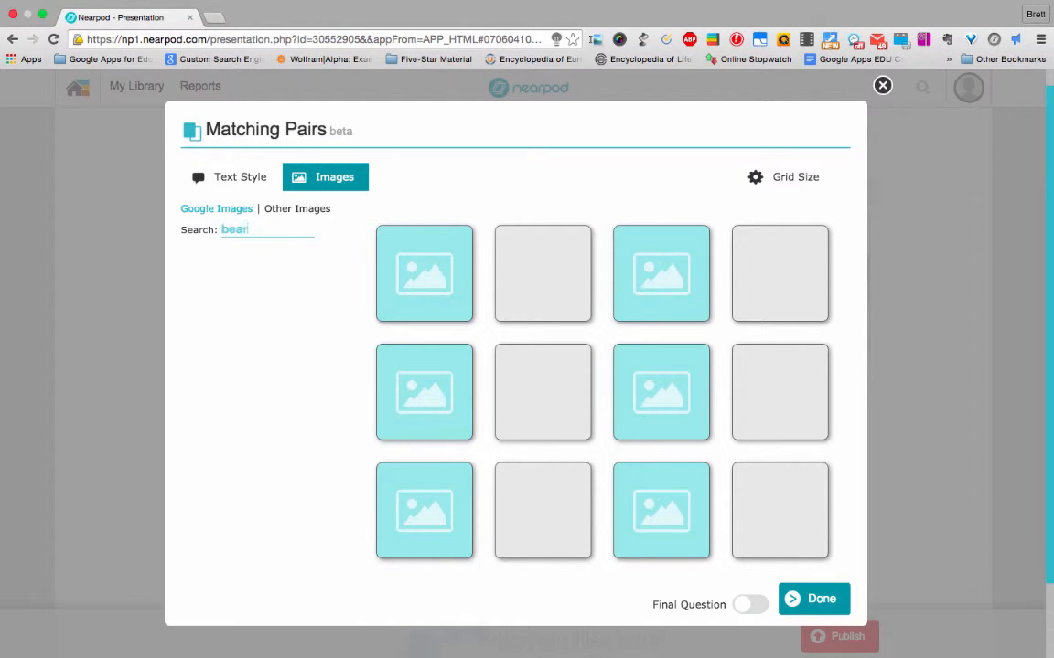
key(Return)
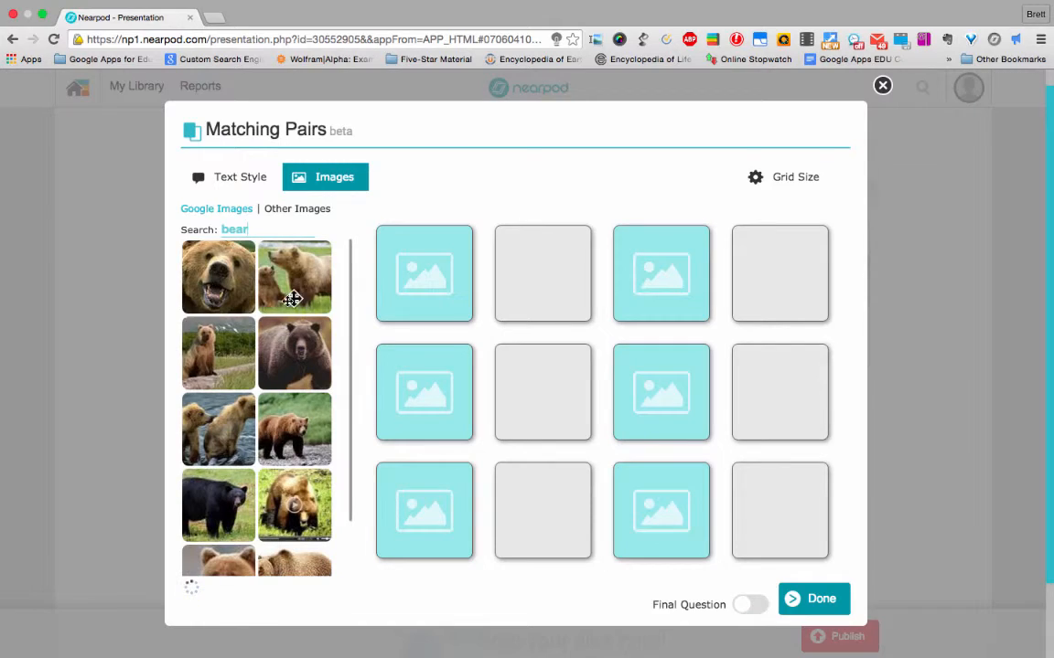
Try the picture of the bear with its cub in the first matching pair and view the grid size options, discarding the new activity
drag(311, 292, 448, 286)
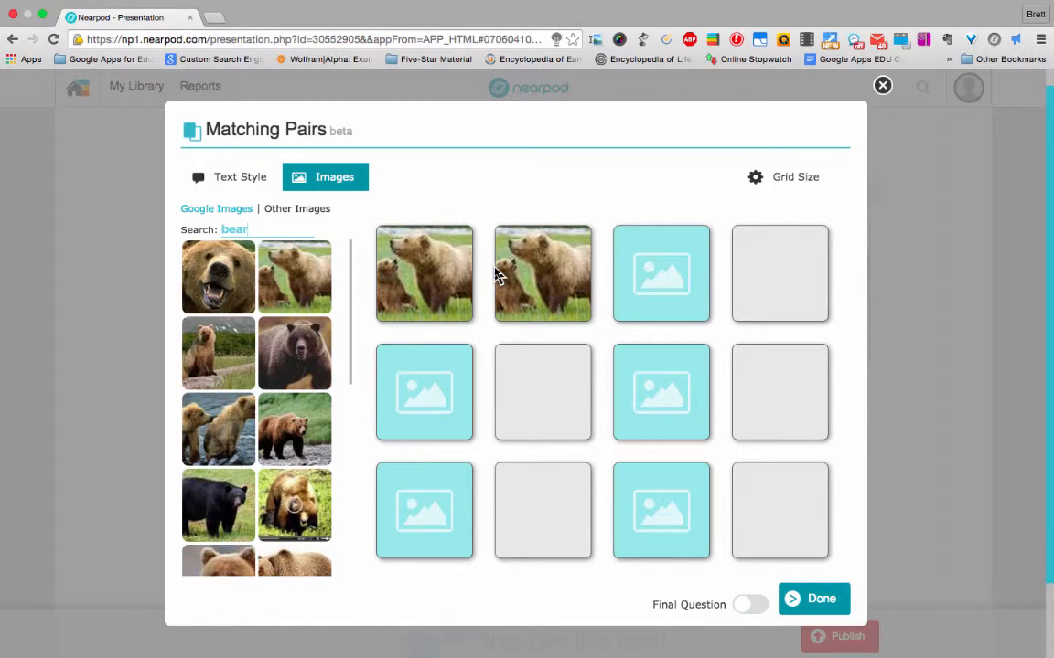
click(813, 177)
click(884, 88)
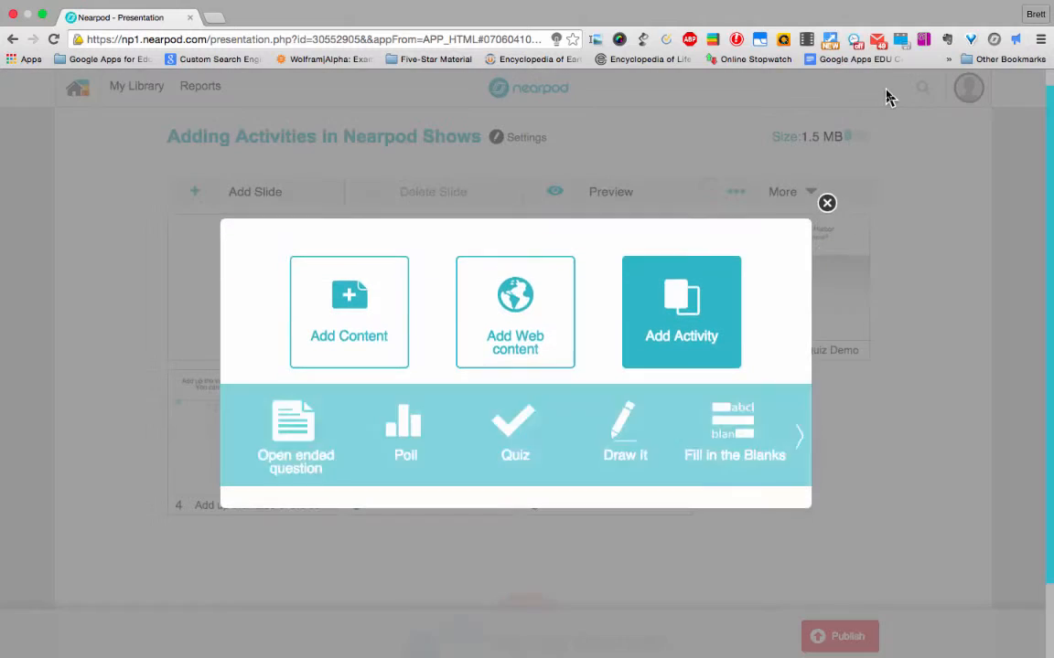
click(827, 203)
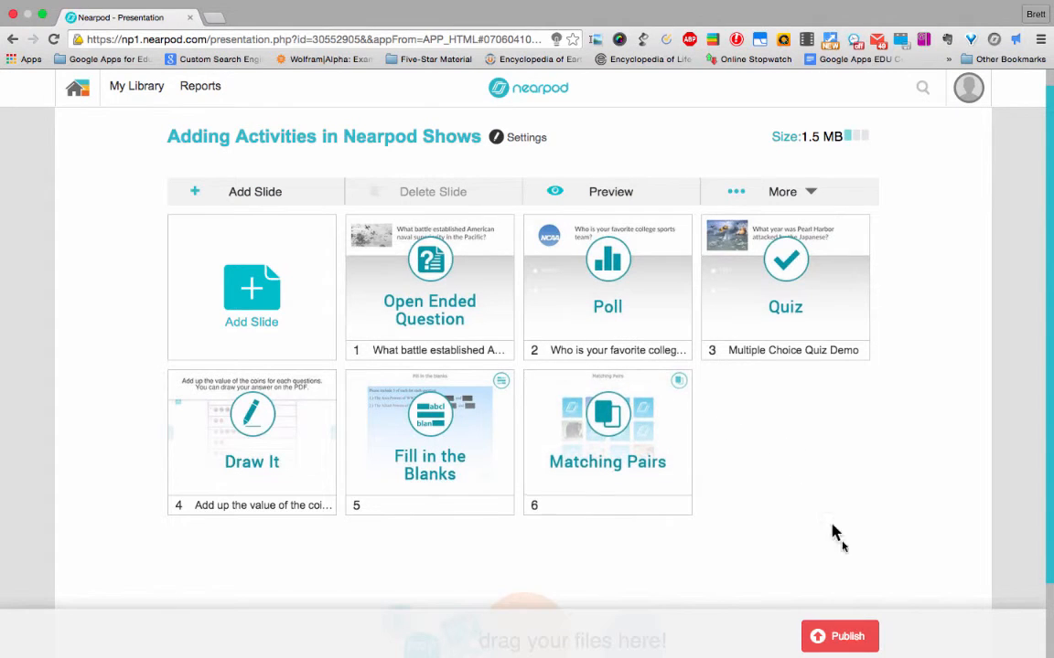
Publish the "Adding Activities in Nearpod Shows" presentation and show its session options in the library
click(834, 640)
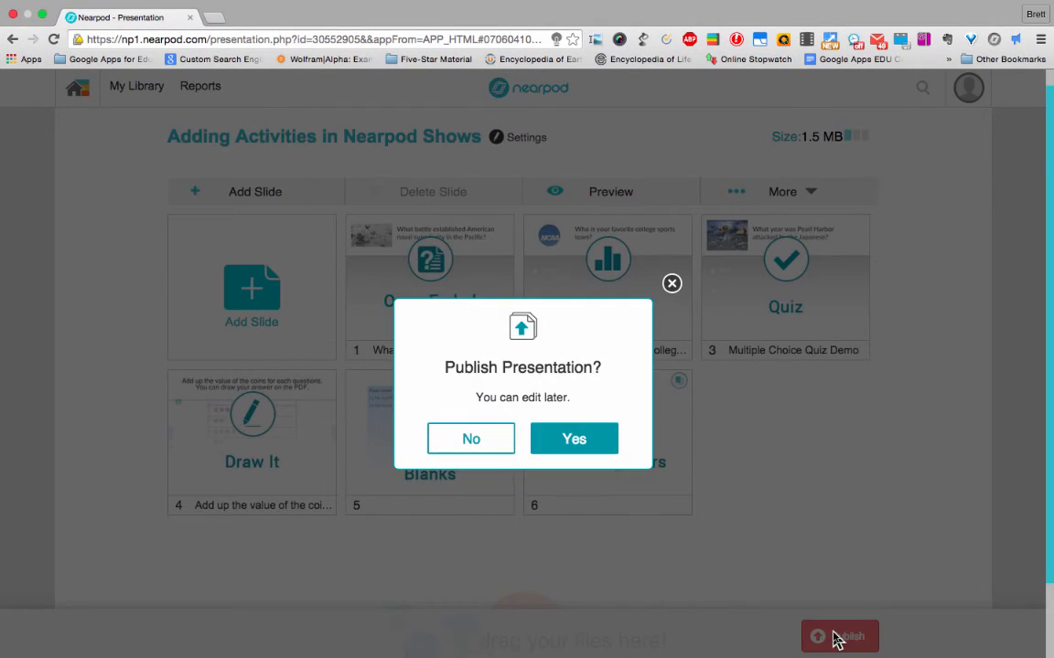
click(588, 446)
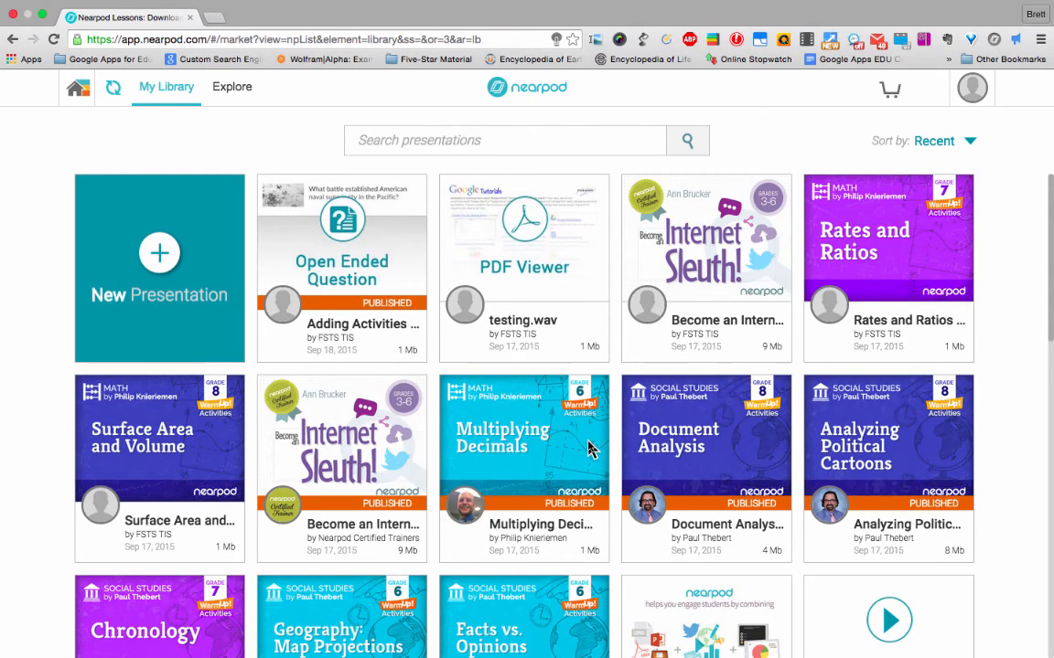
mouse_move(311, 264)
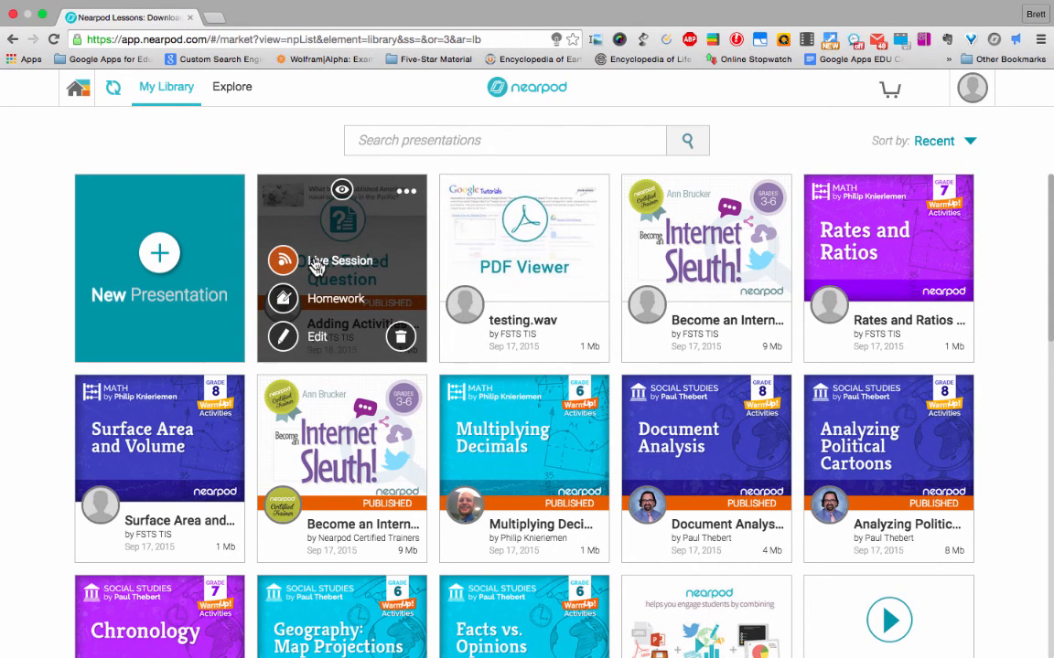